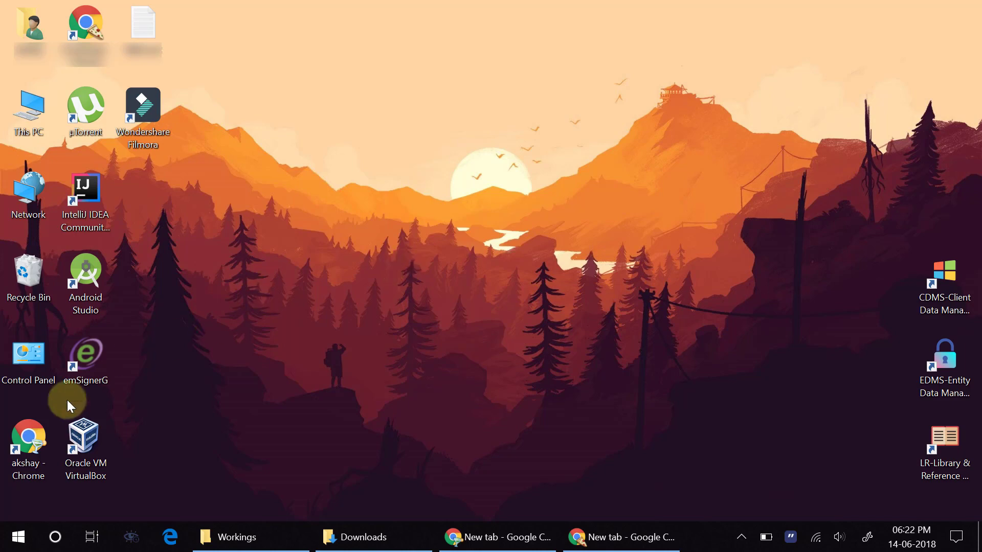
Step: Launch Excel 2016 from the Windows 10 Start menu
click(18, 537)
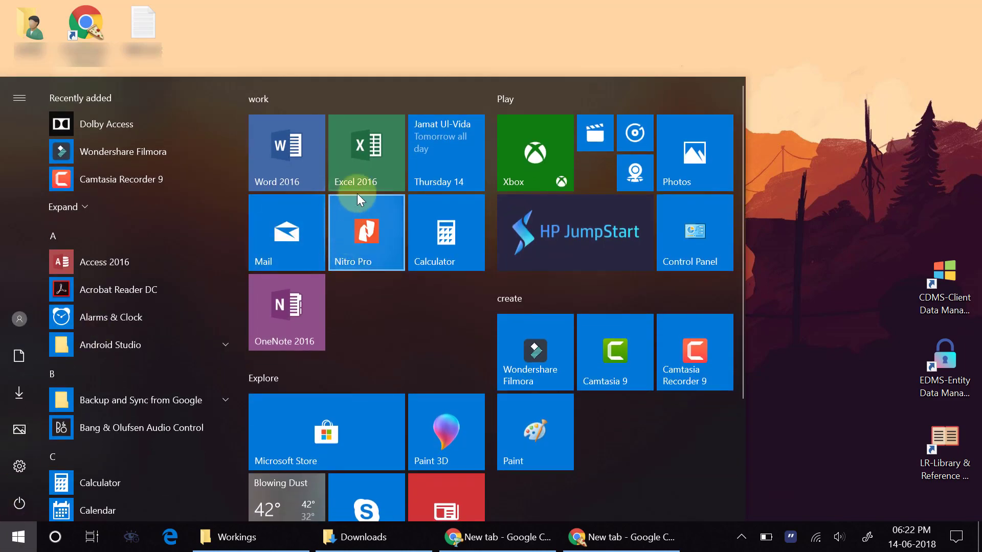
click(366, 154)
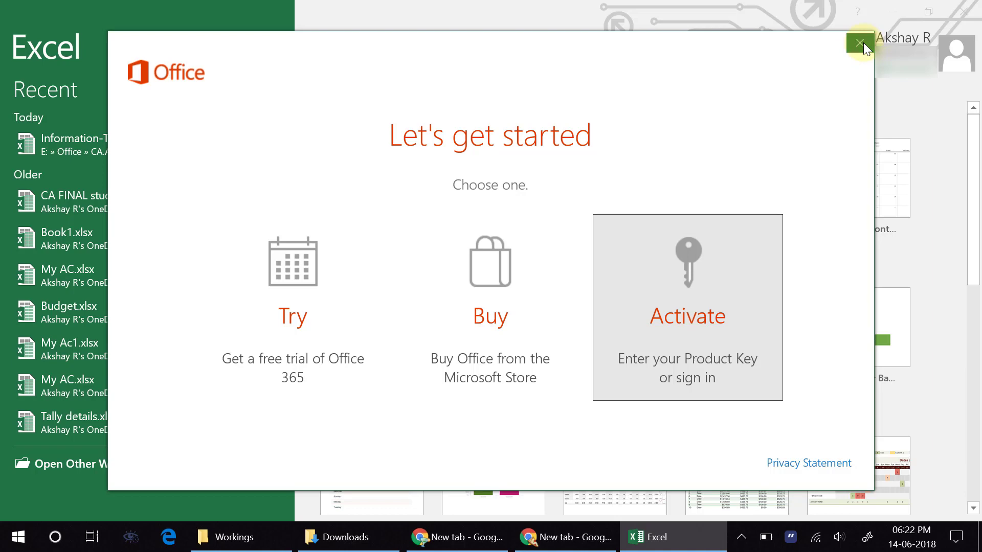
Step: Dismiss the activation prompt, open a blank workbook, and box Product Activated on the Account page
click(863, 42)
click(359, 168)
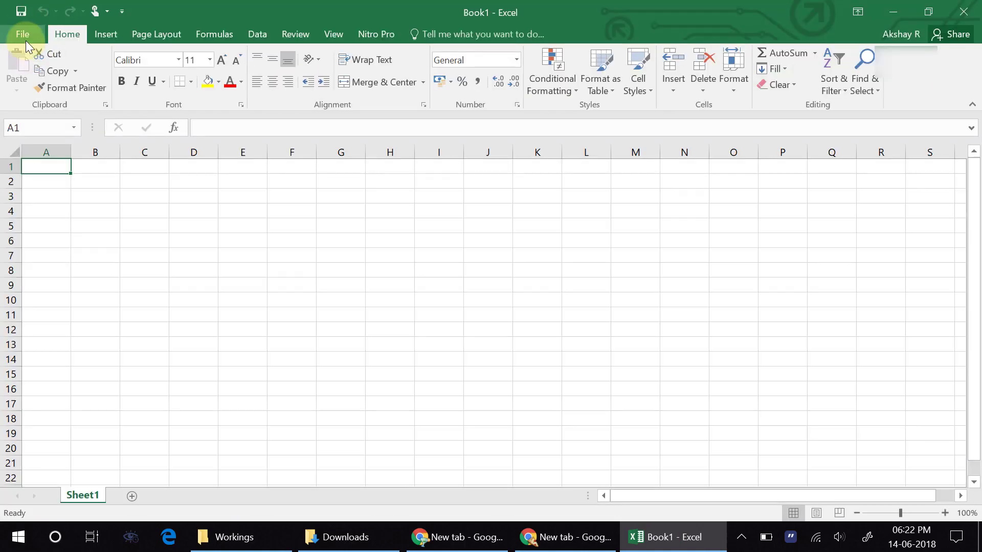
click(24, 34)
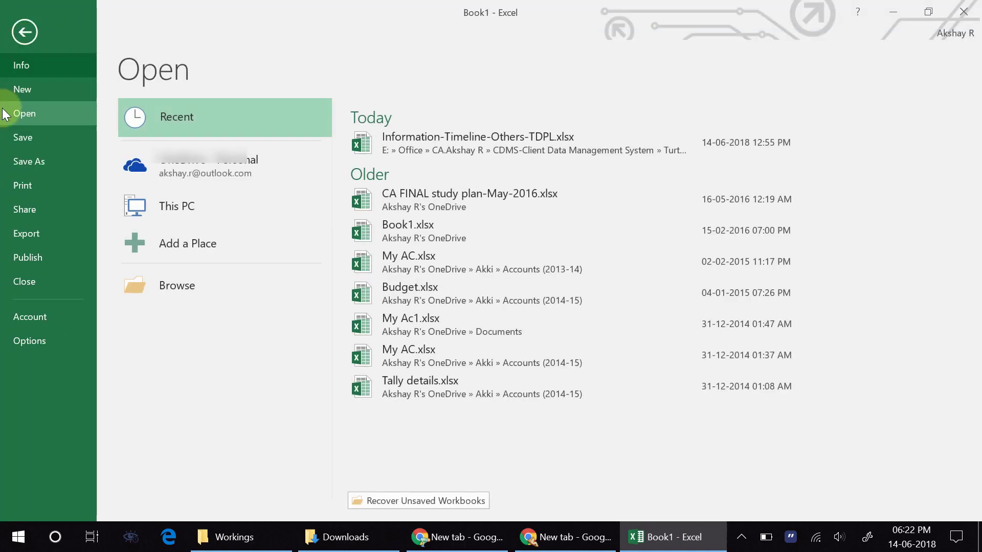
click(42, 316)
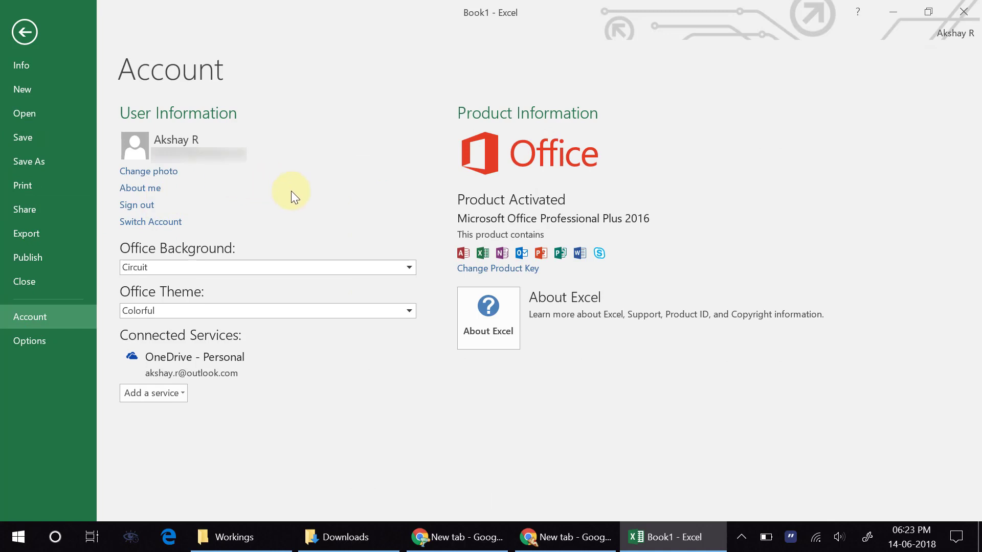
drag(438, 175, 671, 251)
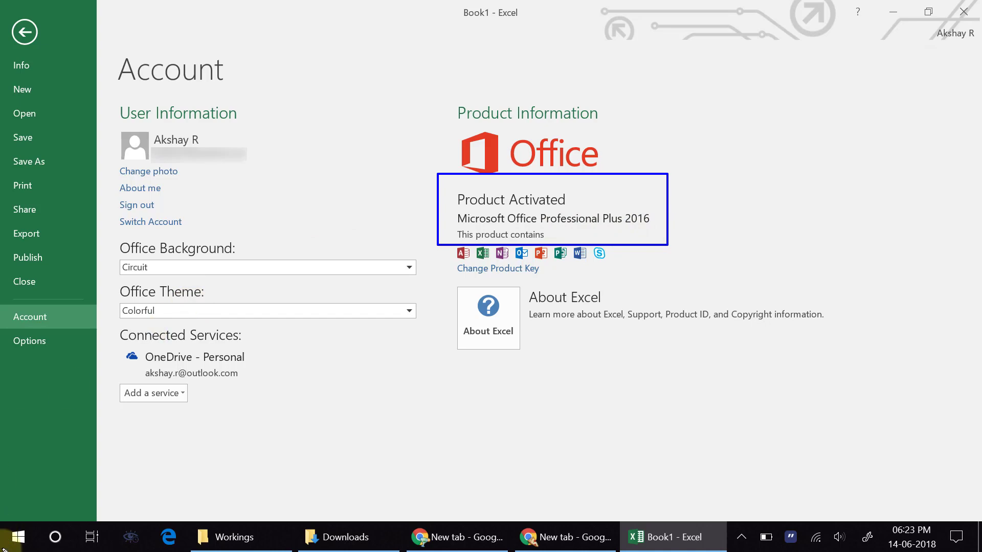
Step: Launch Word 2016 from Start and dismiss its activation prompt
key(Escape)
click(16, 537)
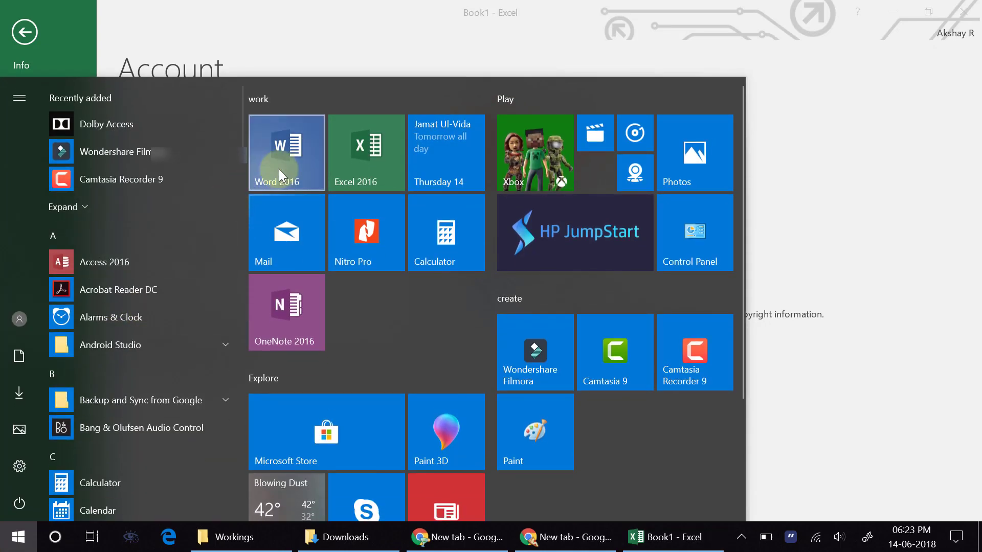
click(287, 157)
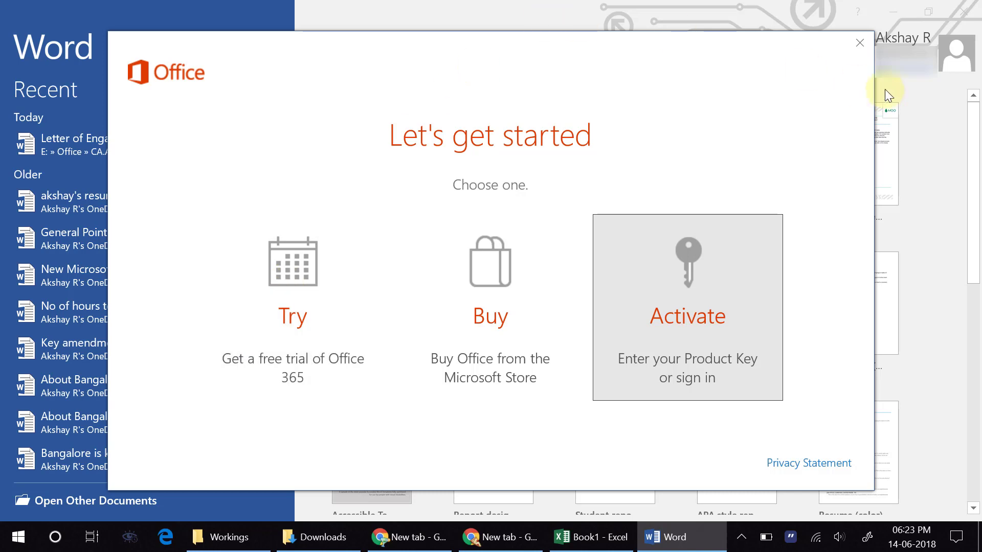
click(860, 43)
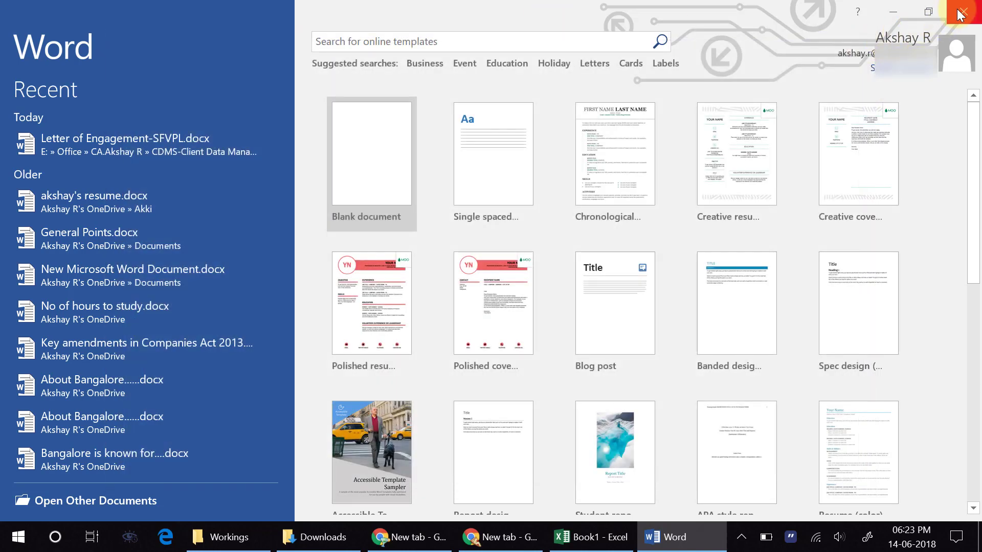
Step: Close Word and then Excel, leaving only the desktop
key(Escape)
click(966, 11)
click(969, 10)
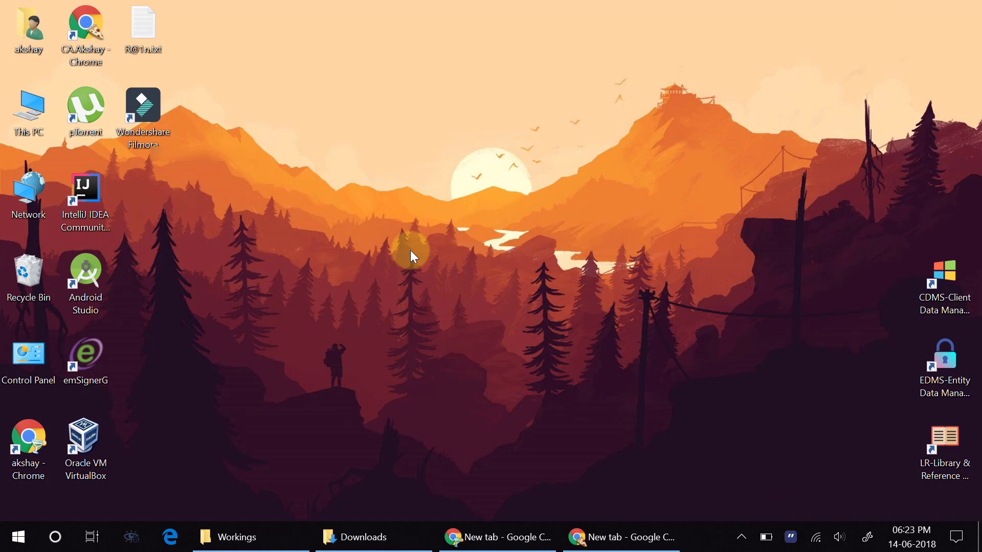
Step: Open the Run dialog with Win+R and submit the regedit command
key(super+r)
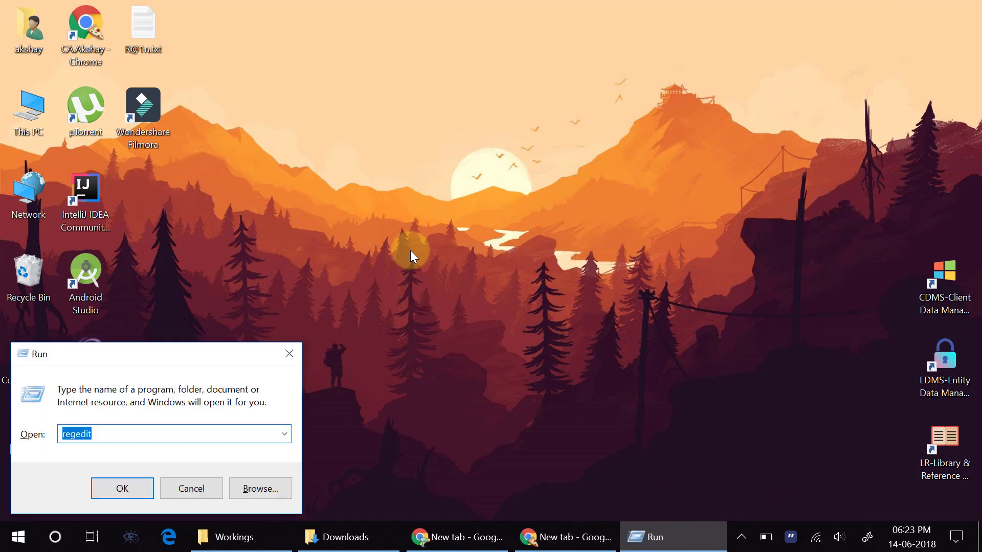
click(154, 435)
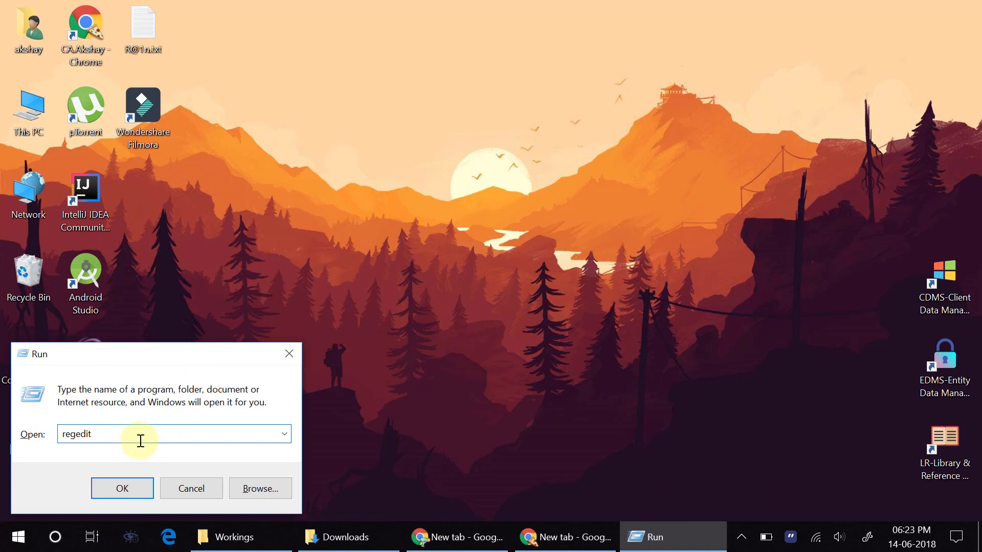
click(122, 489)
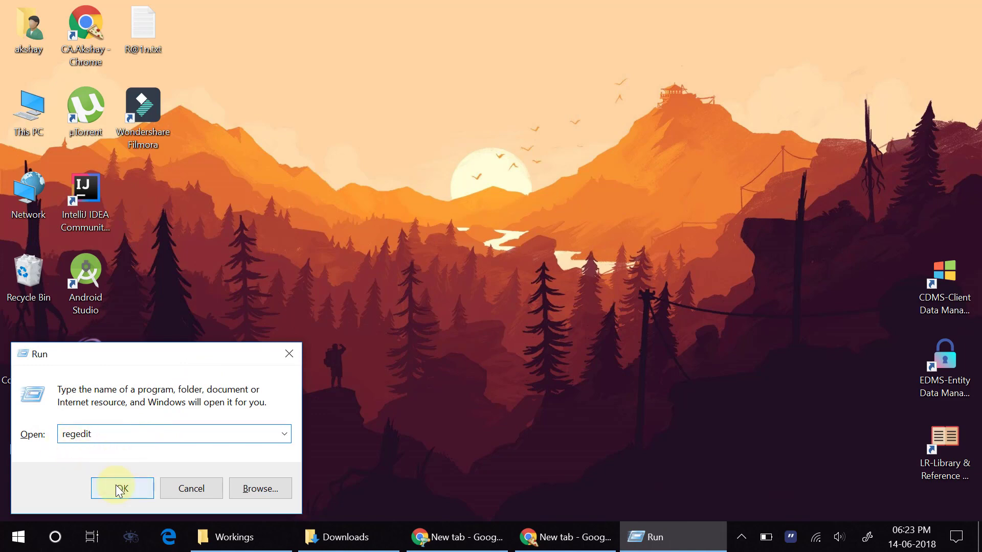
Step: Launch Registry Editor, expand HKEY_LOCAL_MACHINE > SOFTWARE > Microsoft, and select the Office key
click(121, 489)
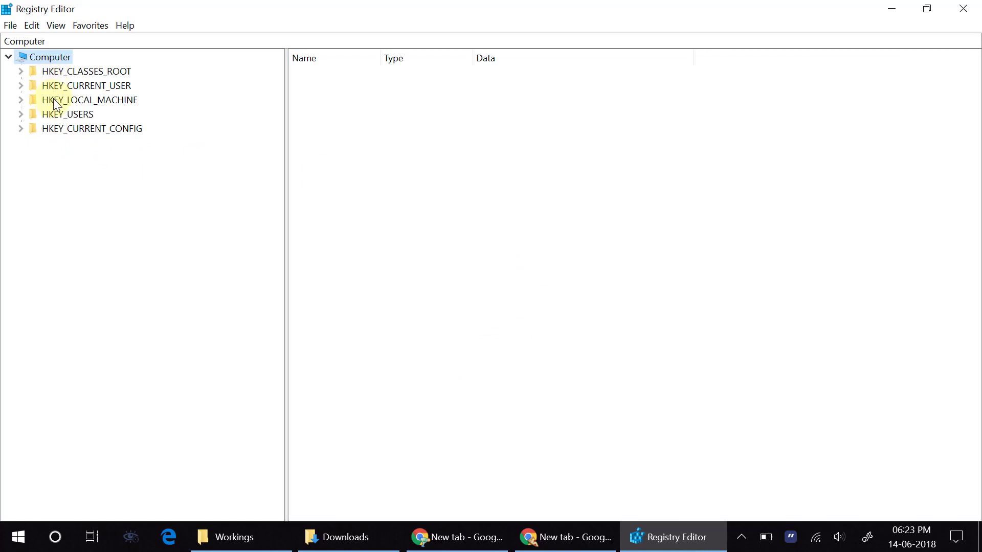
click(62, 101)
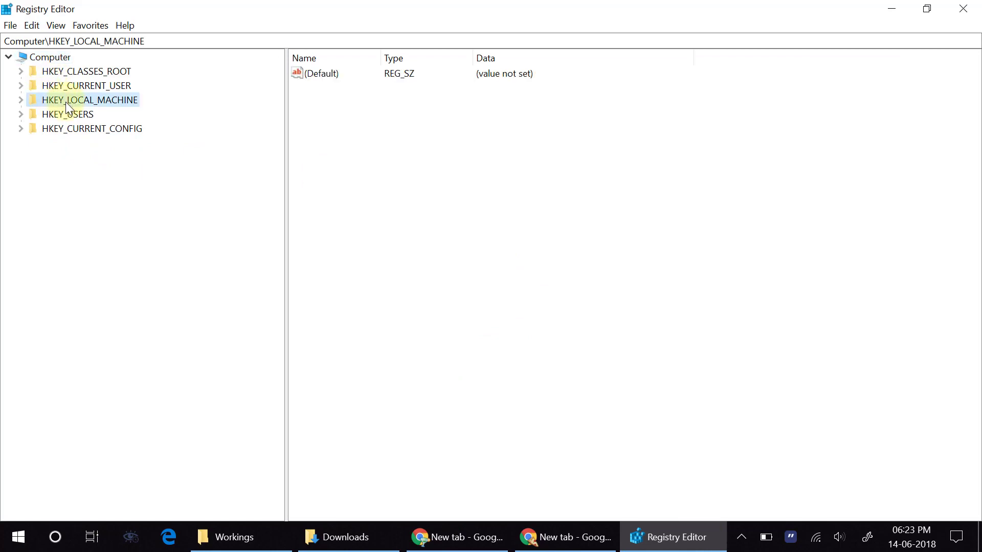
click(21, 100)
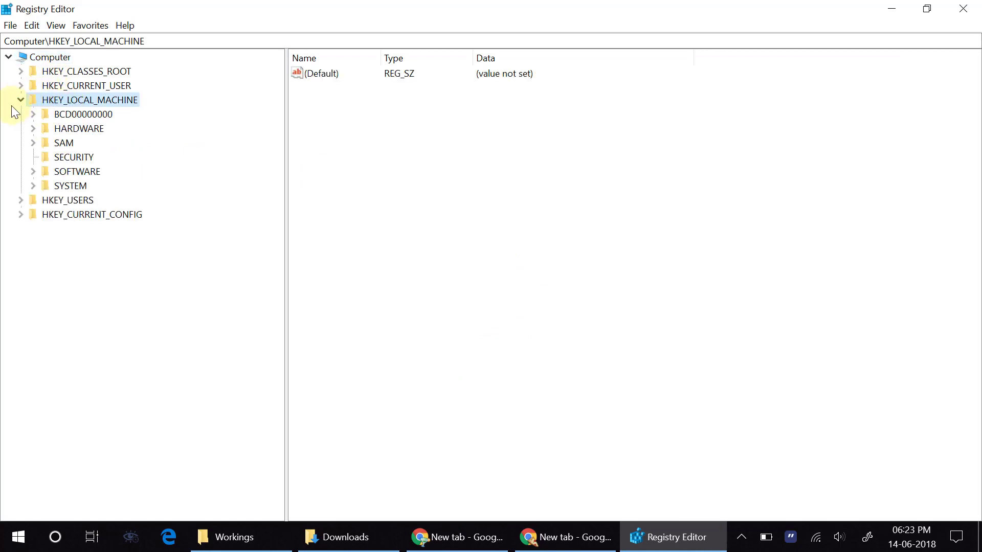
click(77, 171)
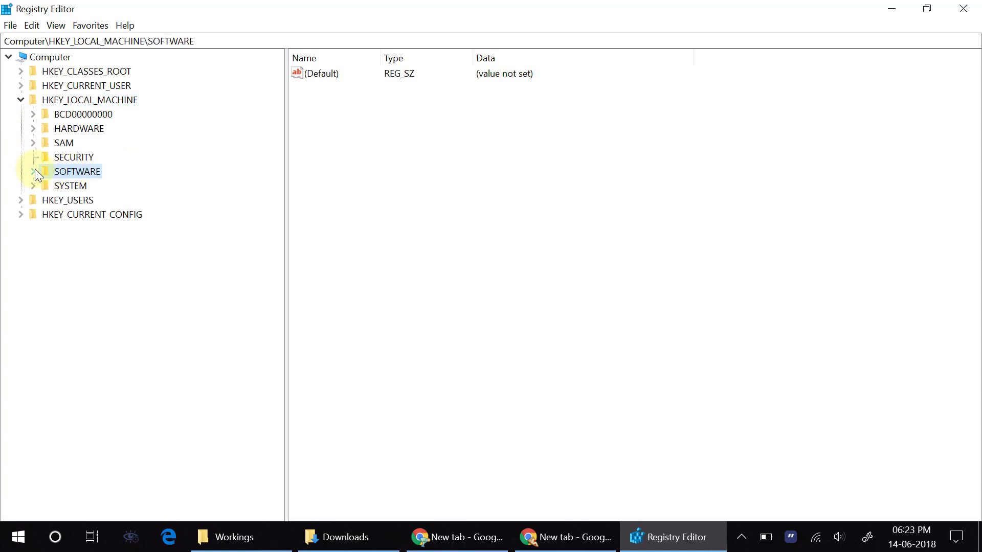
click(34, 170)
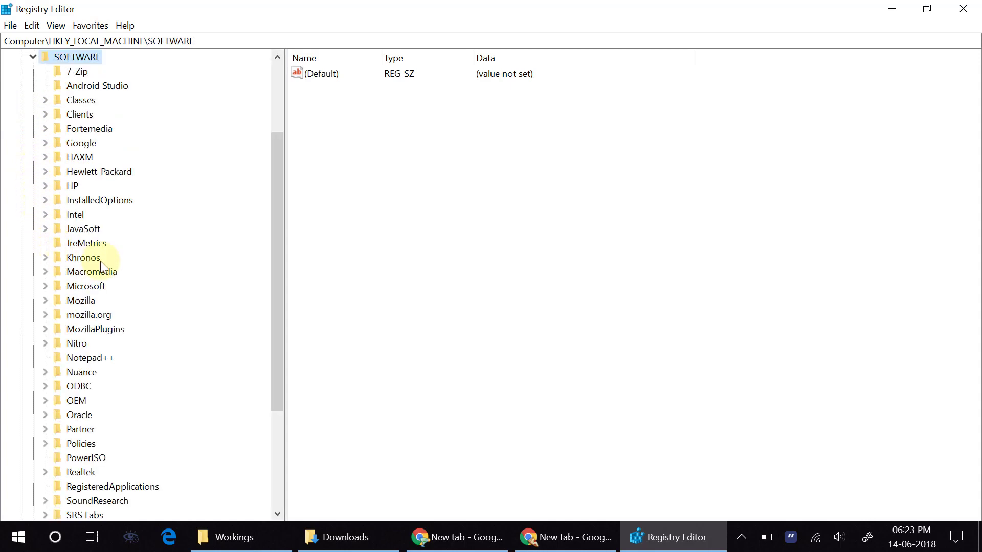
click(75, 286)
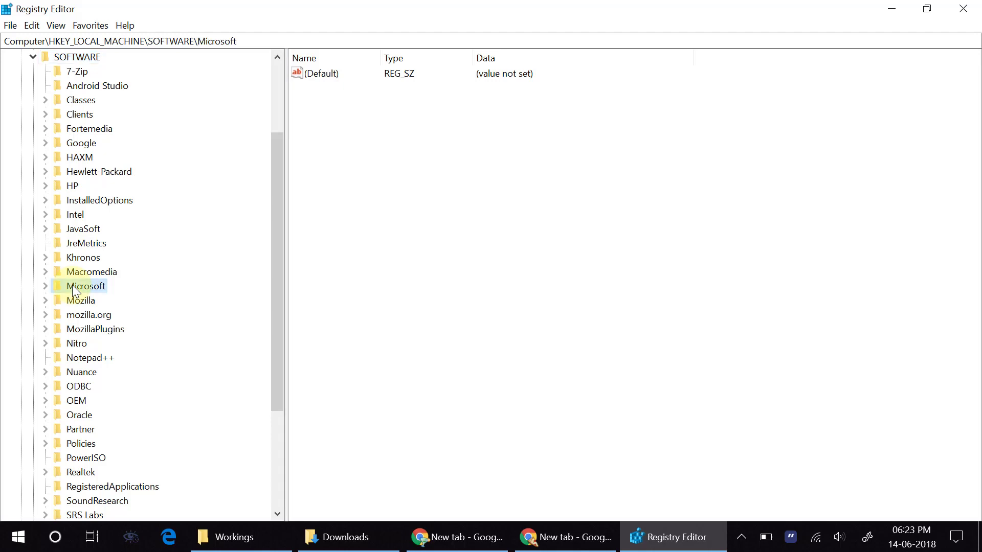
click(44, 286)
scroll(108, 355, down, 1)
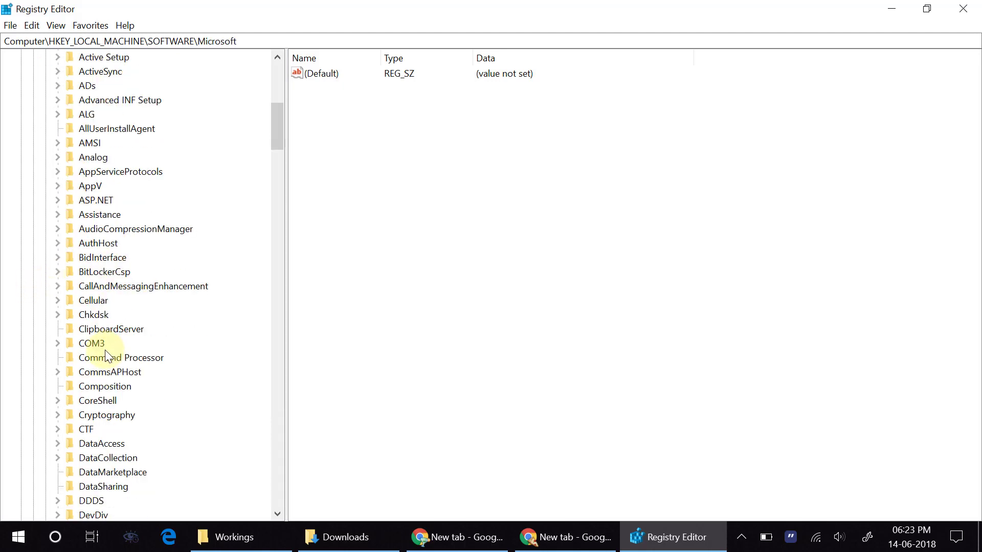
scroll(105, 351, down, 3)
scroll(106, 350, down, 3)
scroll(105, 350, down, 3)
scroll(105, 350, down, 3)
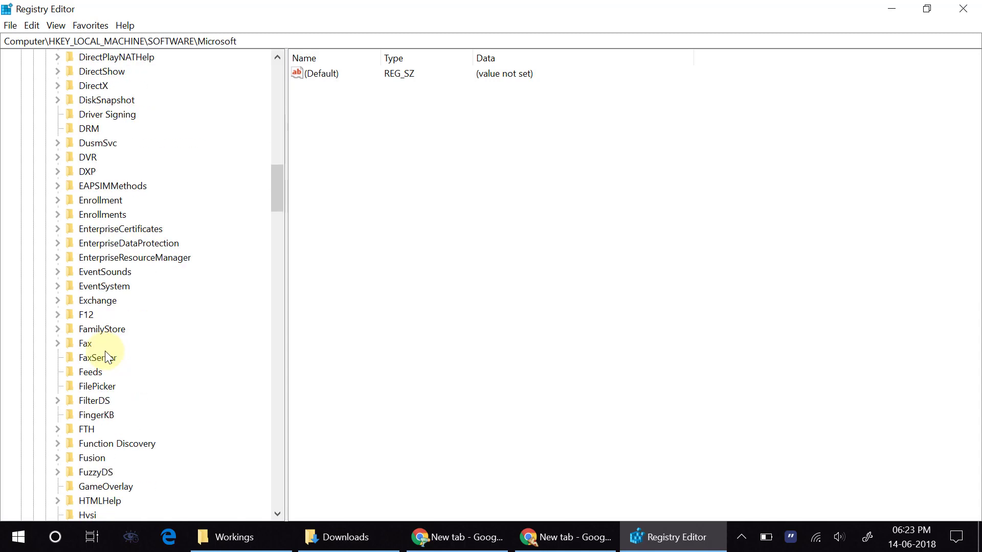
scroll(106, 351, down, 5)
scroll(105, 351, down, 4)
scroll(105, 350, down, 5)
scroll(105, 351, down, 3)
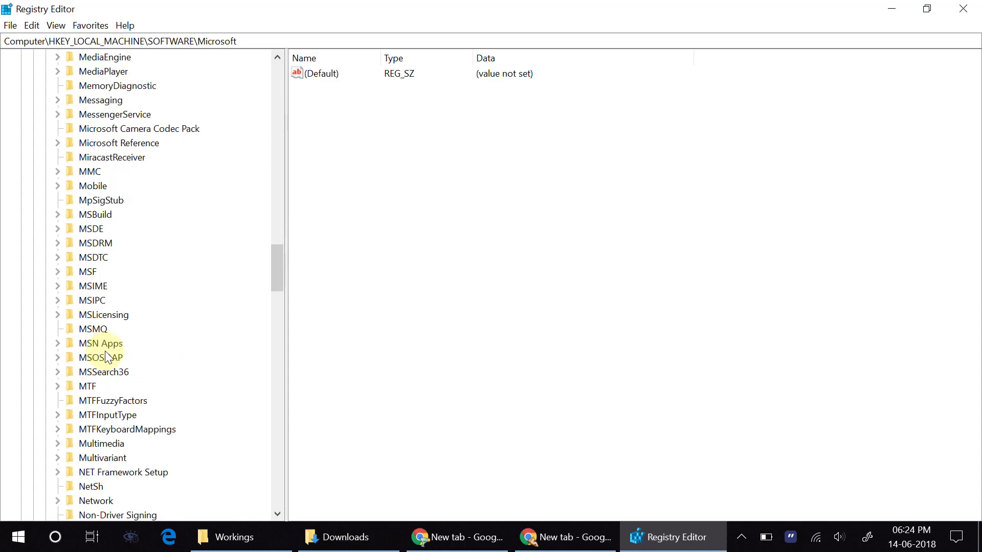
scroll(107, 354, down, 3)
scroll(106, 372, down, 5)
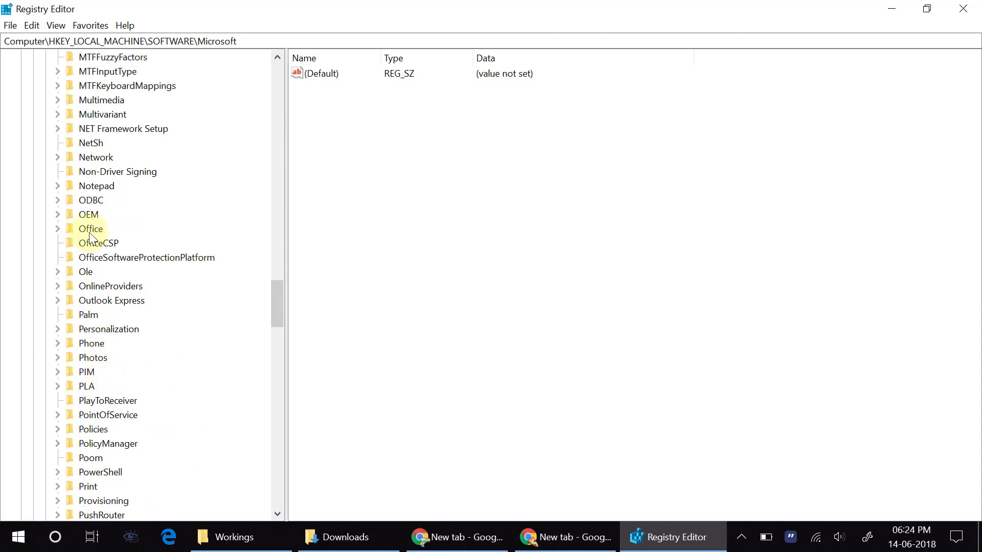
click(91, 229)
Step: Expand Office > 16.0 > Common and select OEM, showing its OOBE and OOBEMode values
click(58, 229)
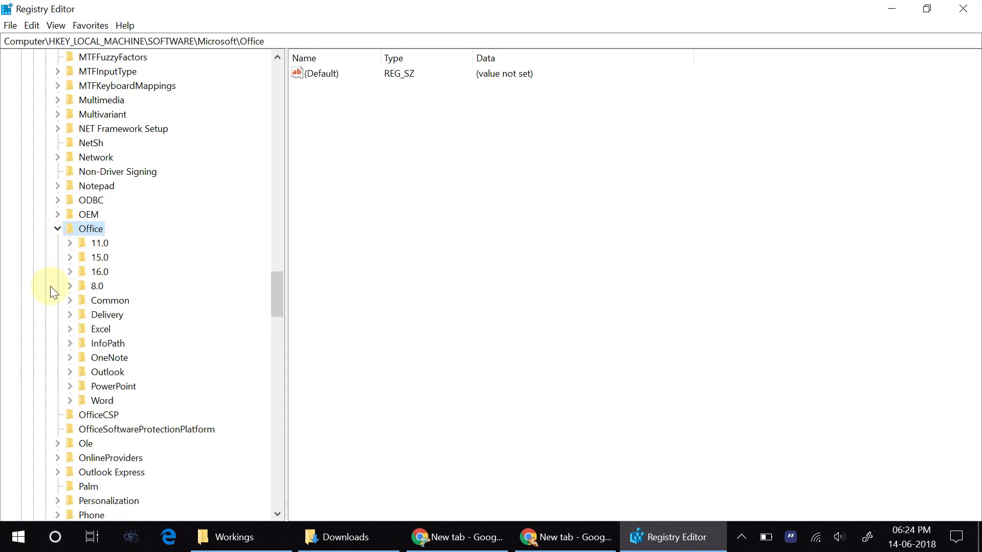
click(104, 271)
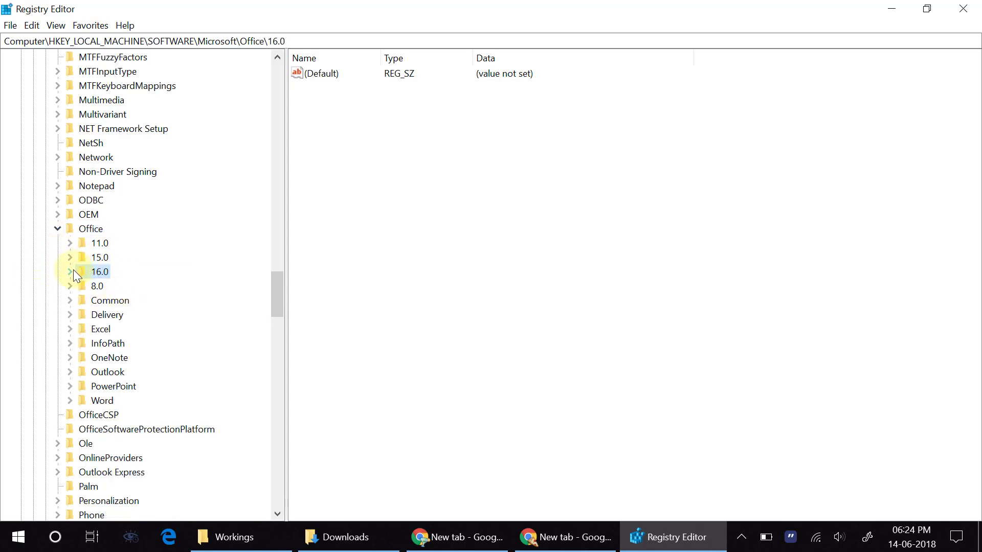
click(70, 272)
scroll(151, 348, down, 1)
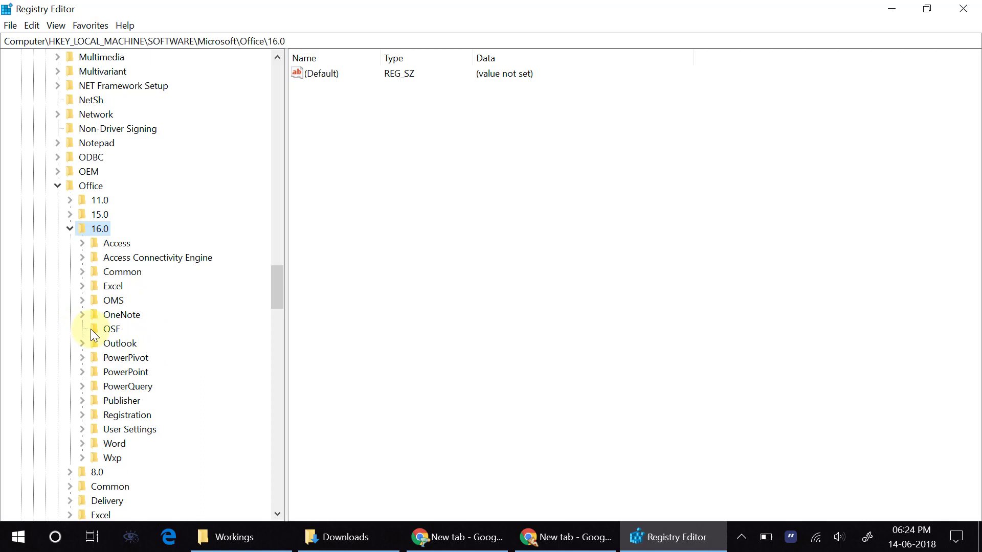
click(121, 272)
click(82, 272)
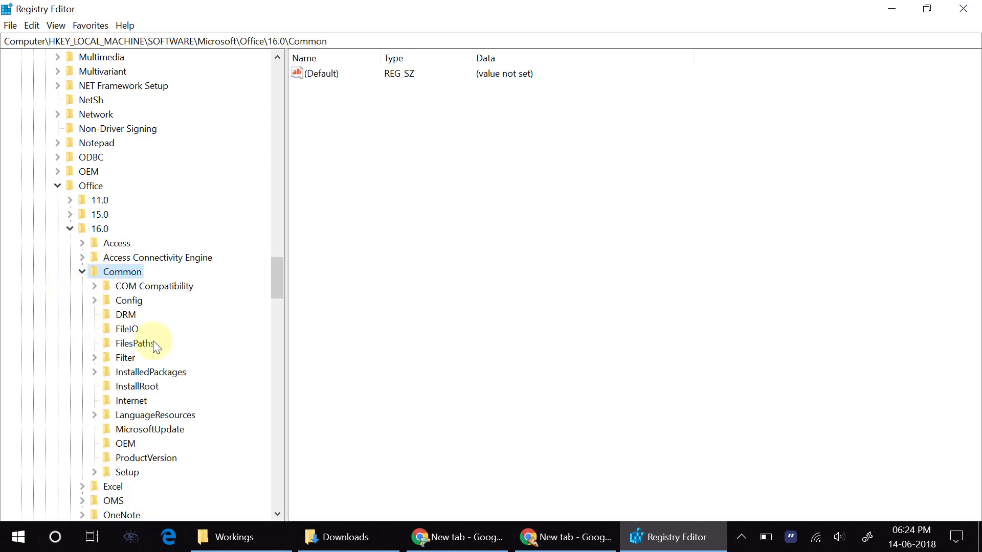
click(125, 444)
scroll(128, 447, down, 1)
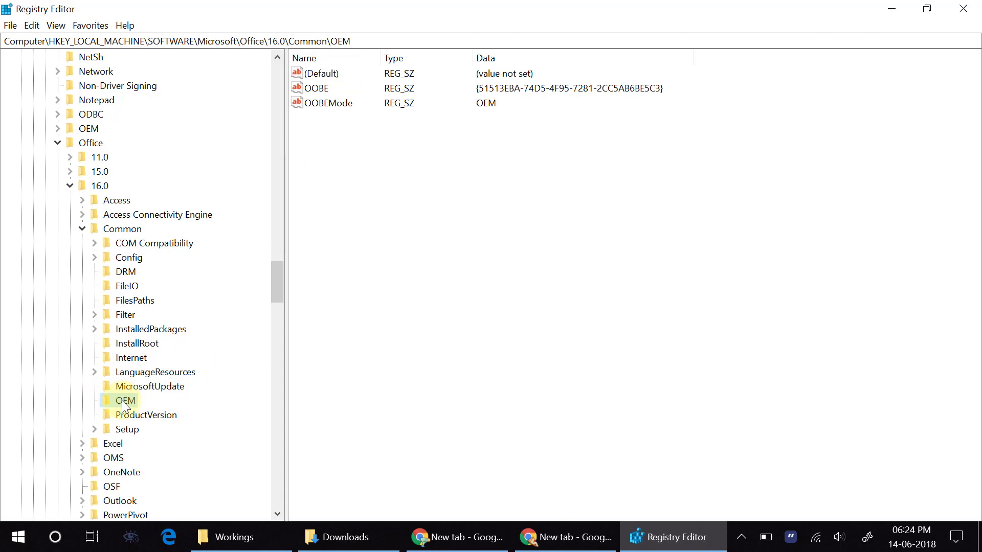
Step: Export the OEM key to an OEM .reg backup, then choose Delete on it
right_click(126, 401)
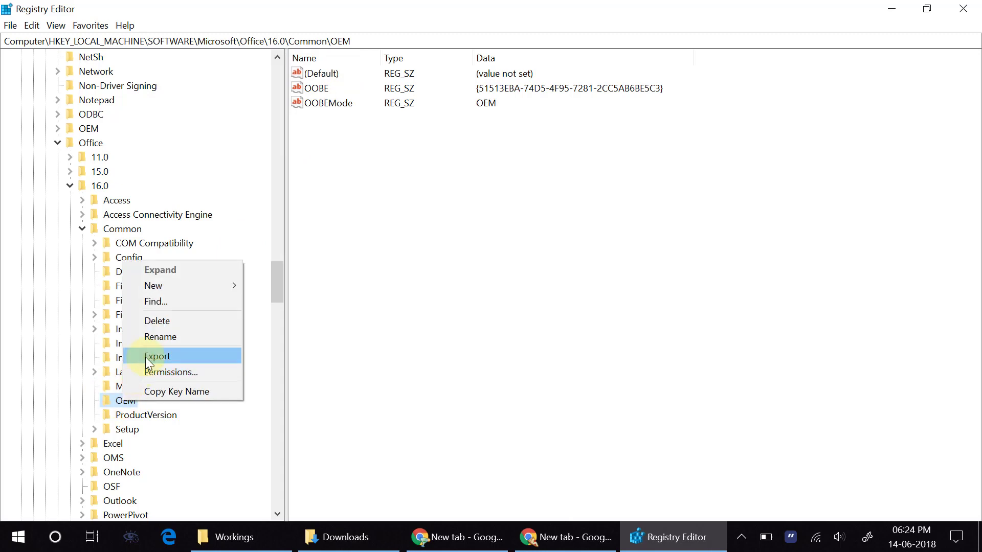
click(157, 357)
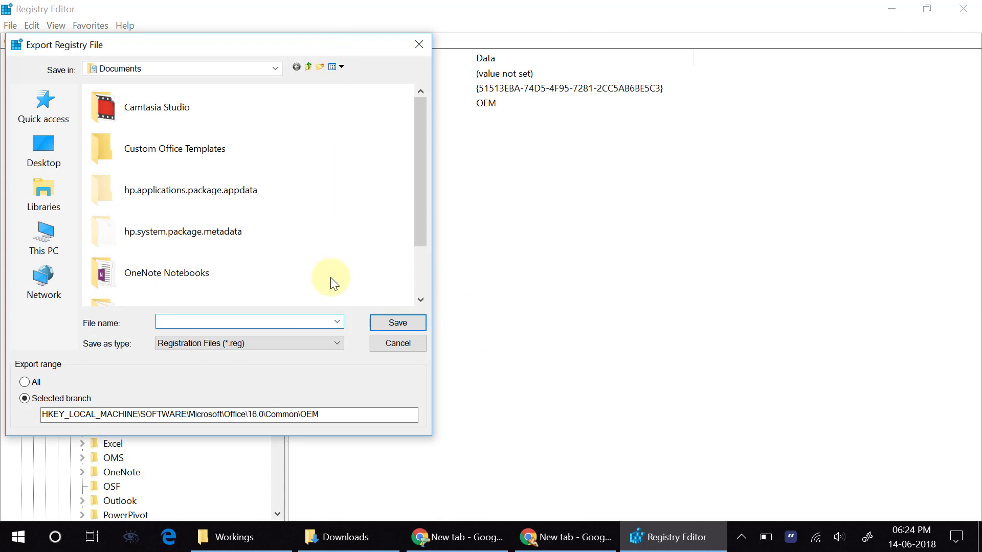
text(OEM)
click(385, 321)
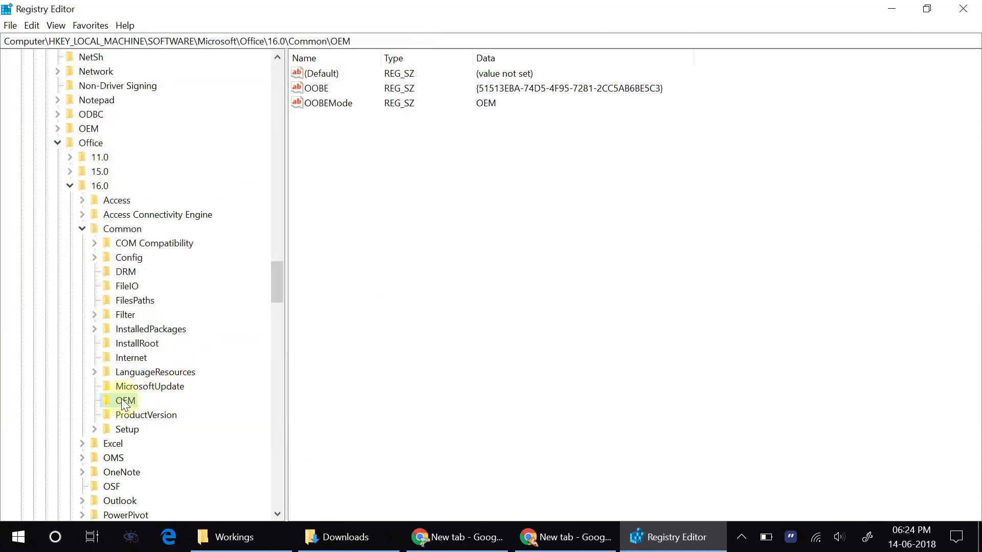
right_click(126, 400)
click(165, 319)
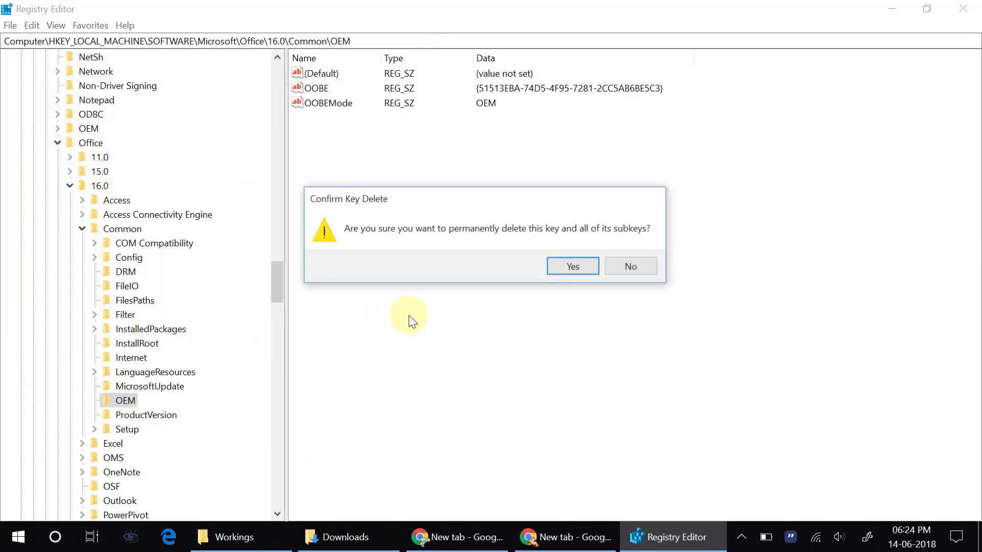
Step: Confirm deleting the OEM key, then collapse the Common, 16.0 and Office keys
click(571, 265)
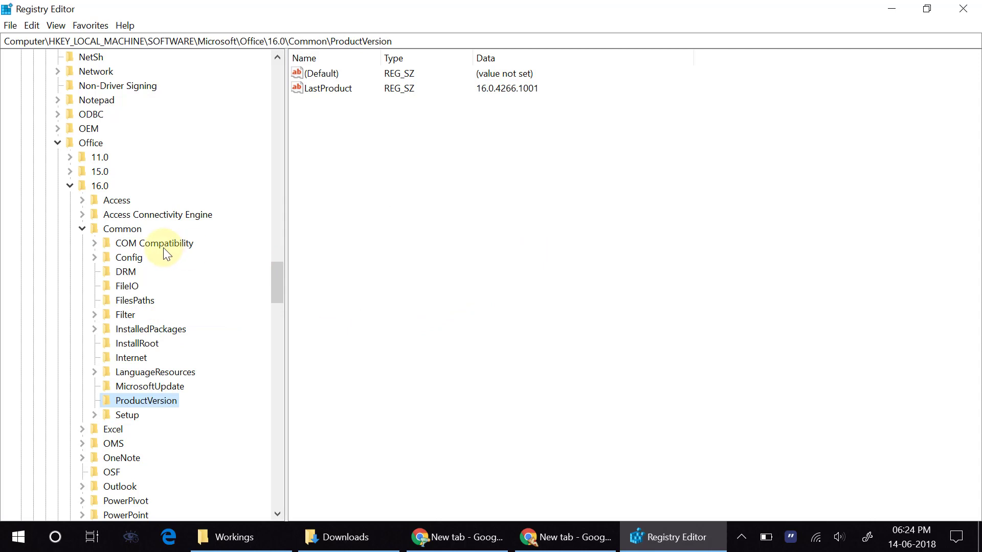
click(82, 229)
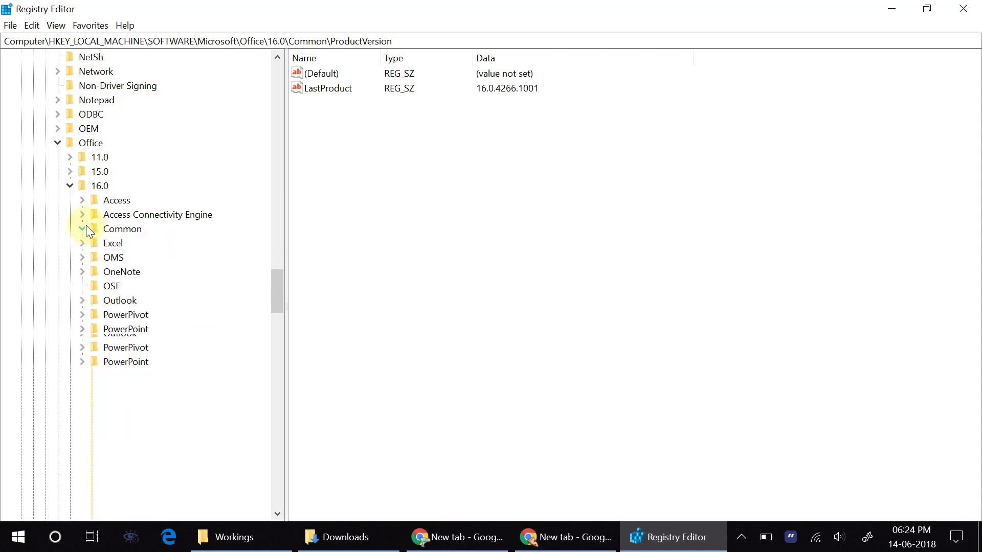
click(71, 187)
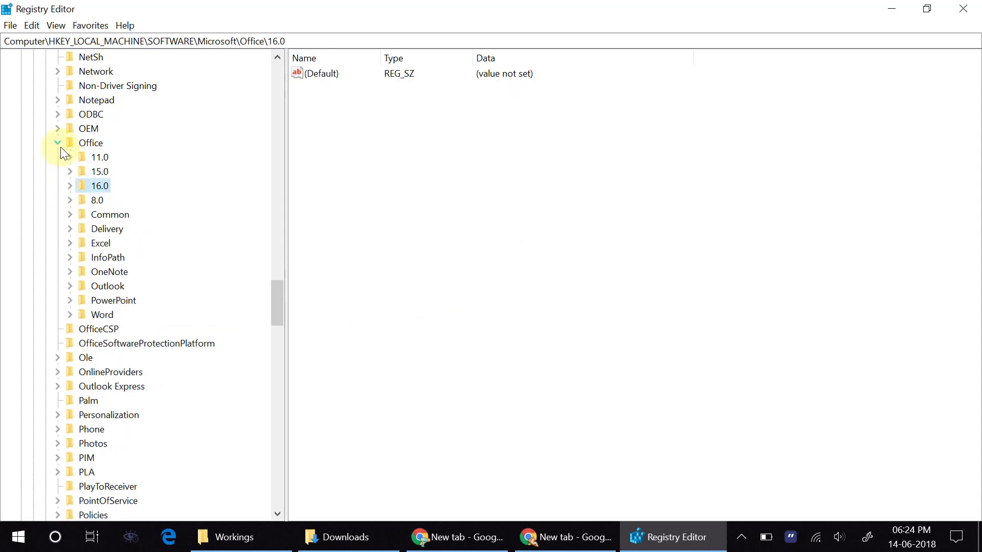
click(60, 147)
scroll(61, 168, up, 3)
scroll(61, 169, down, 4)
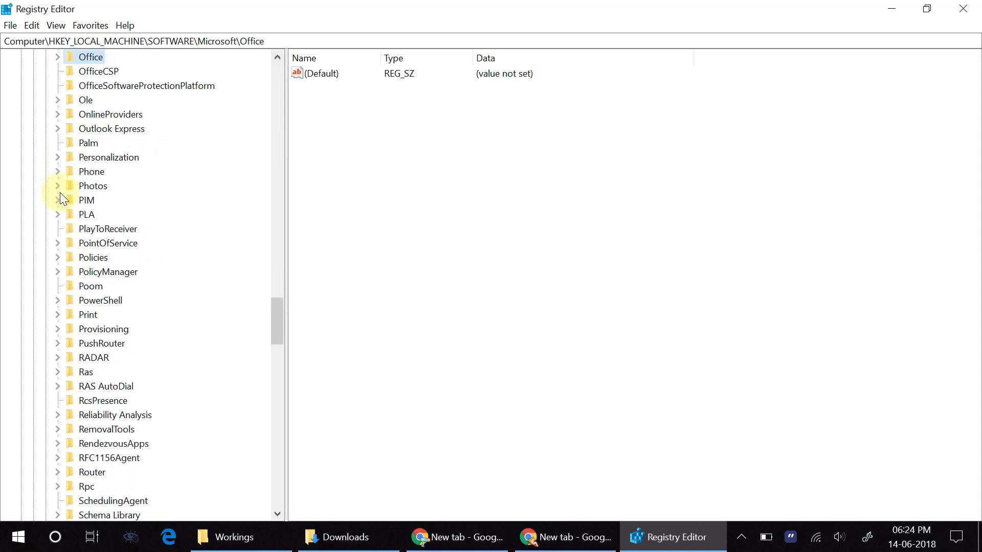
scroll(61, 200, down, 8)
scroll(72, 229, down, 6)
scroll(81, 273, down, 8)
scroll(84, 282, down, 6)
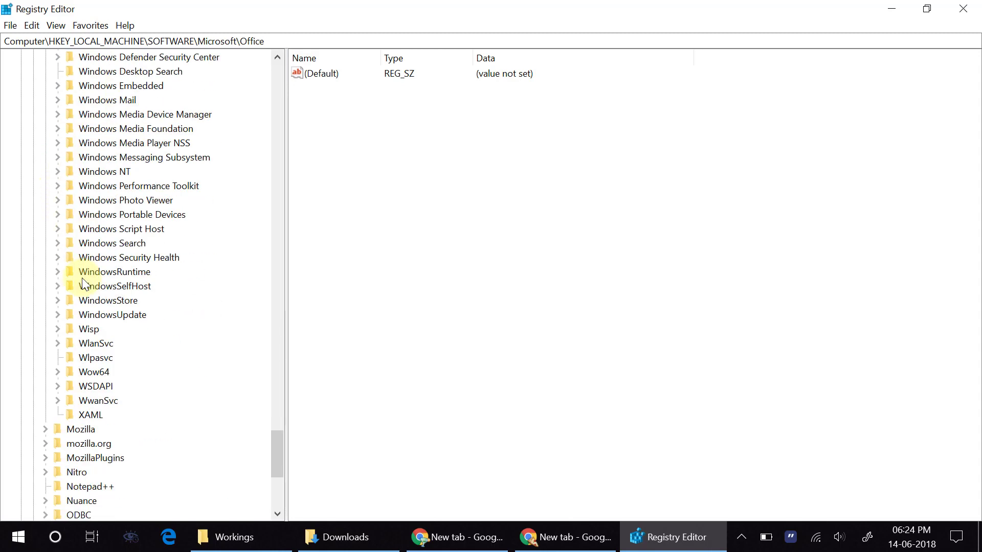
scroll(85, 282, down, 7)
scroll(85, 283, down, 6)
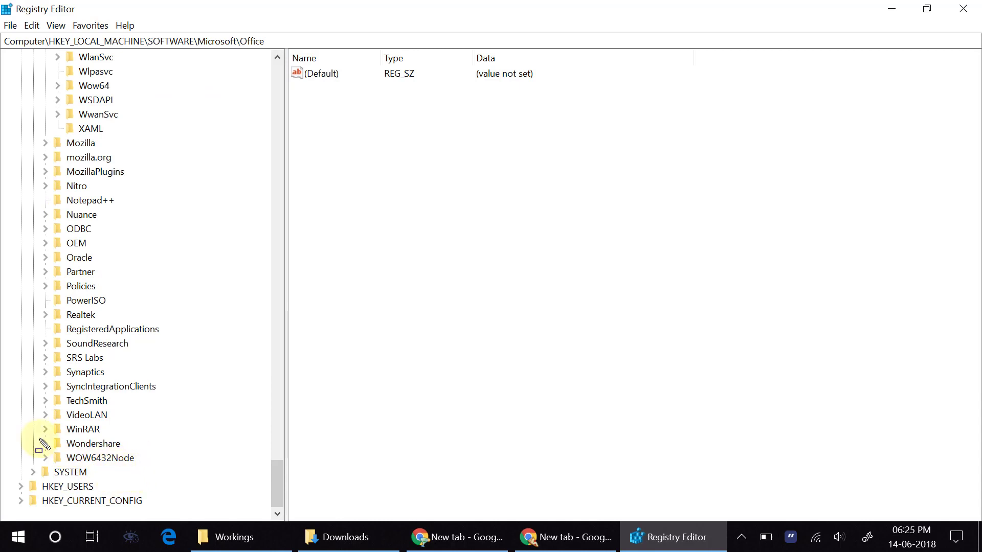
Step: Expand WOW6432Node > Microsoft > Office > 16.0 > Common to reveal its OEM subkey
drag(29, 428, 146, 477)
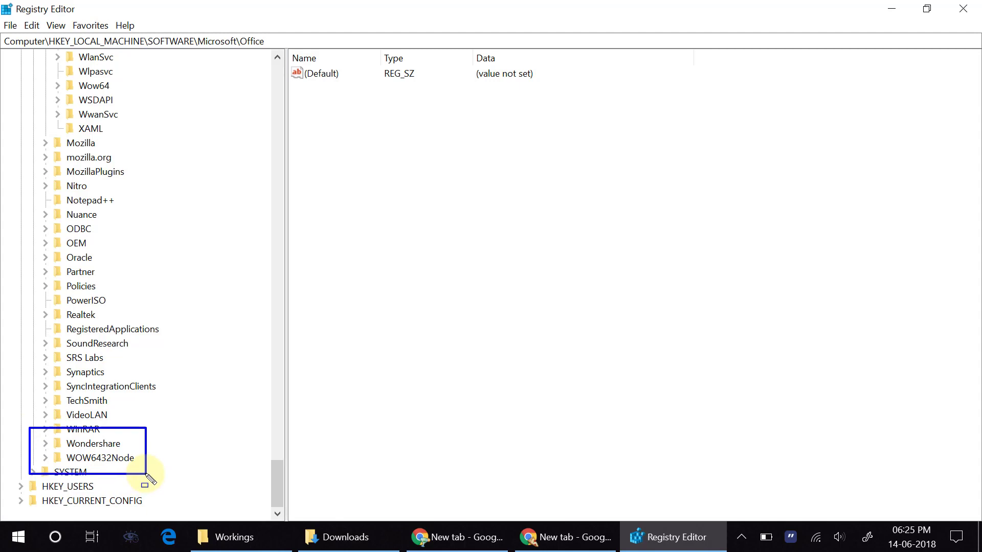
key(Escape)
click(46, 458)
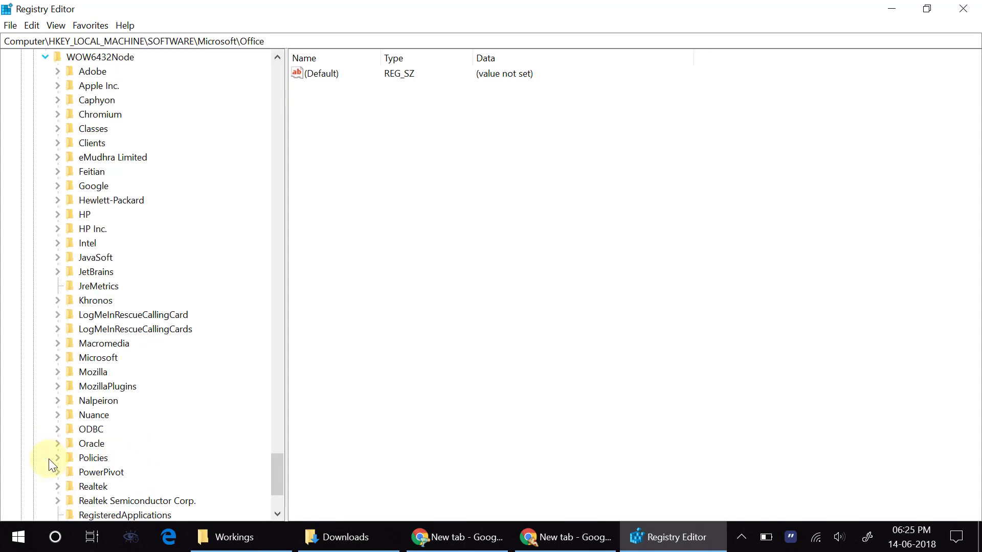
scroll(108, 372, down, 3)
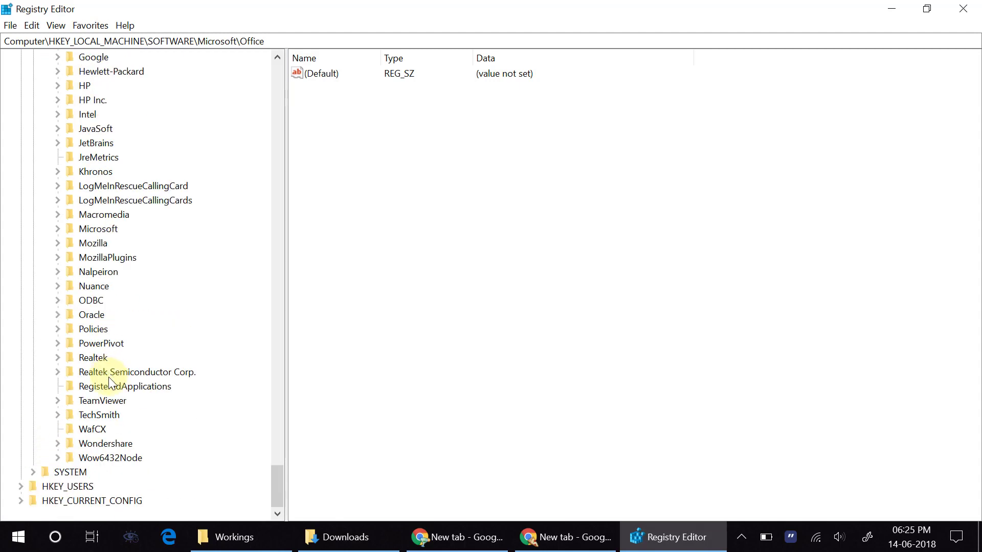
scroll(55, 162, up, 4)
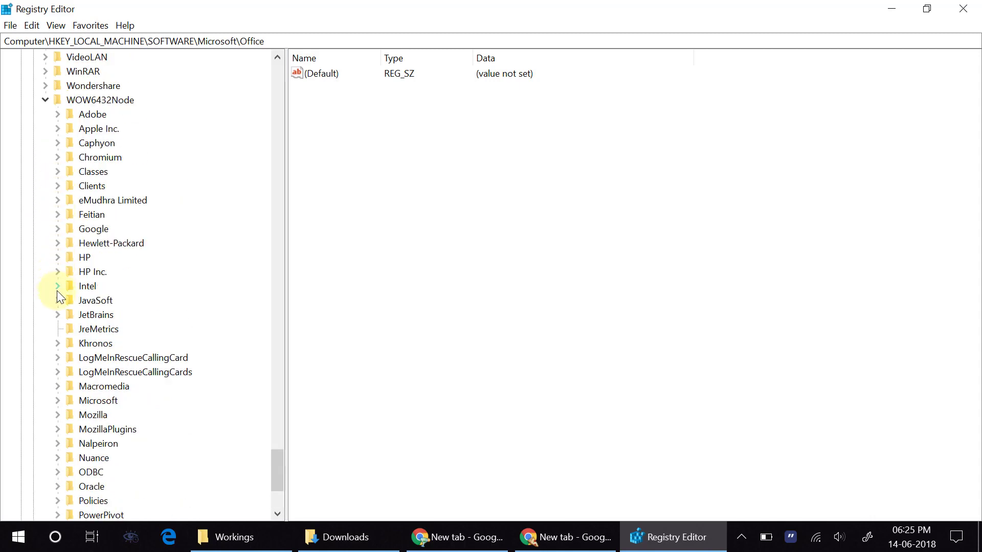
click(58, 401)
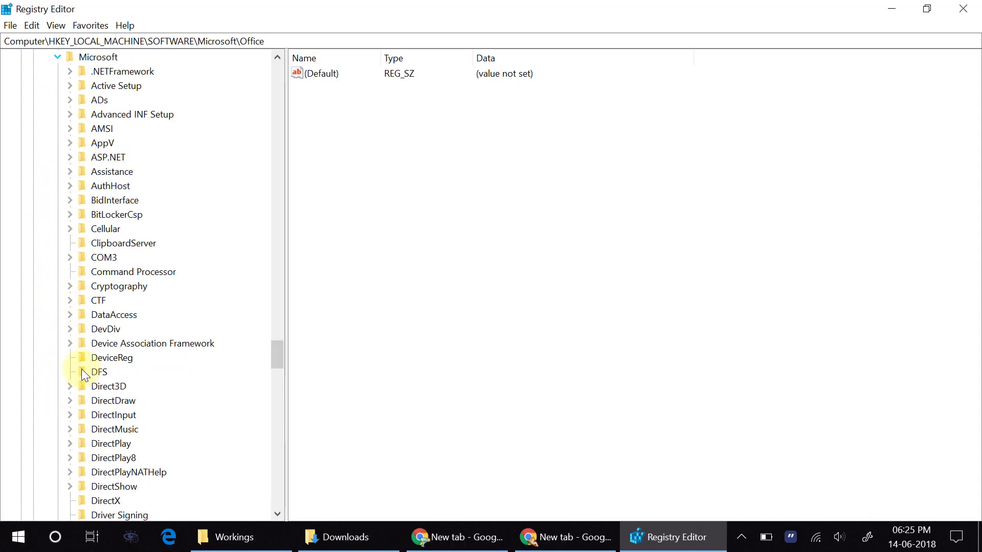
scroll(81, 369, down, 3)
scroll(99, 350, down, 3)
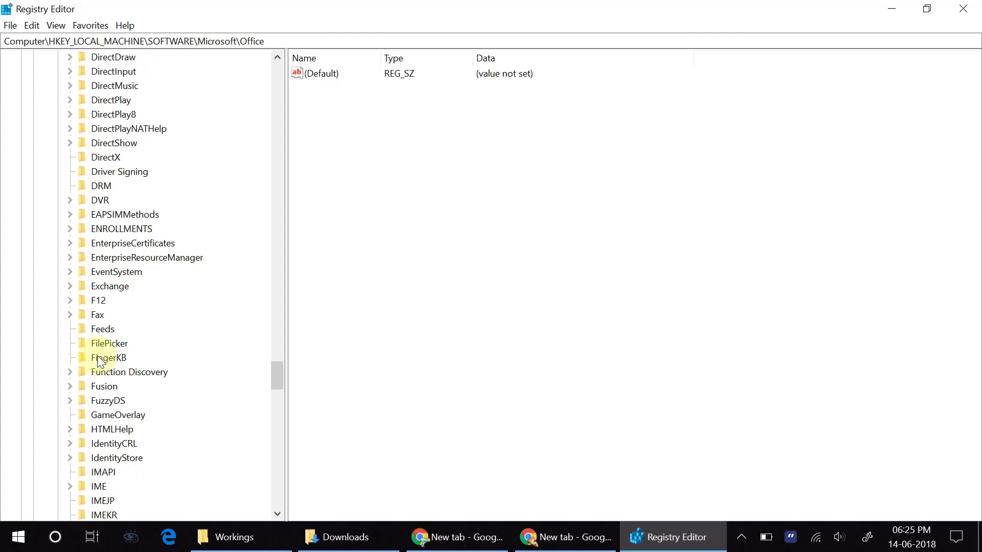
scroll(99, 353, down, 3)
scroll(98, 354, down, 3)
scroll(98, 355, down, 3)
scroll(97, 355, down, 4)
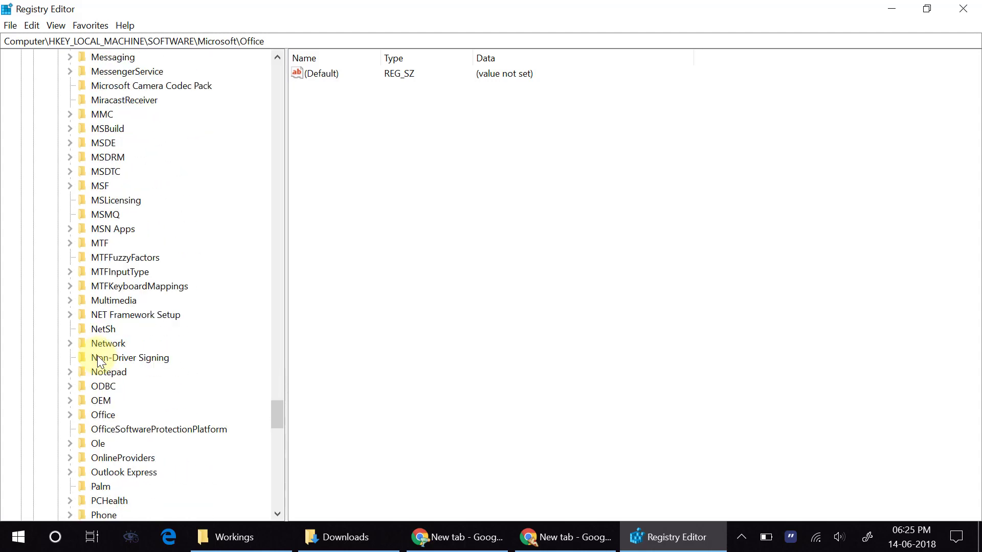
click(70, 415)
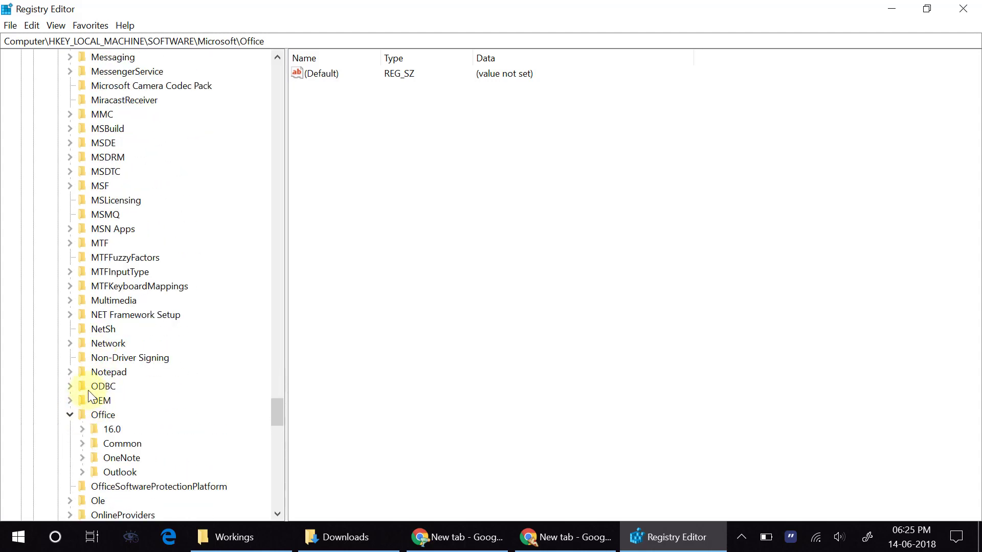
scroll(81, 399, down, 1)
click(82, 387)
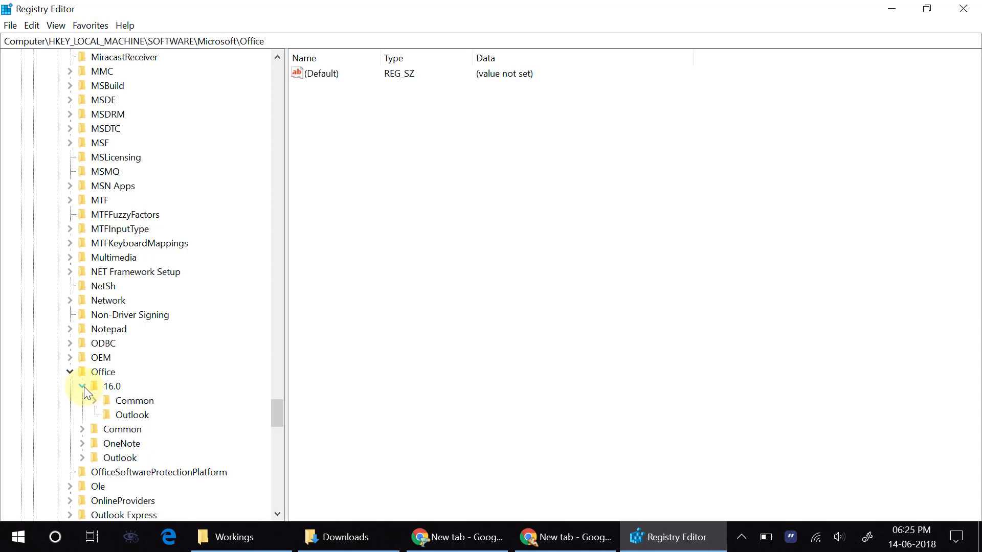
click(93, 401)
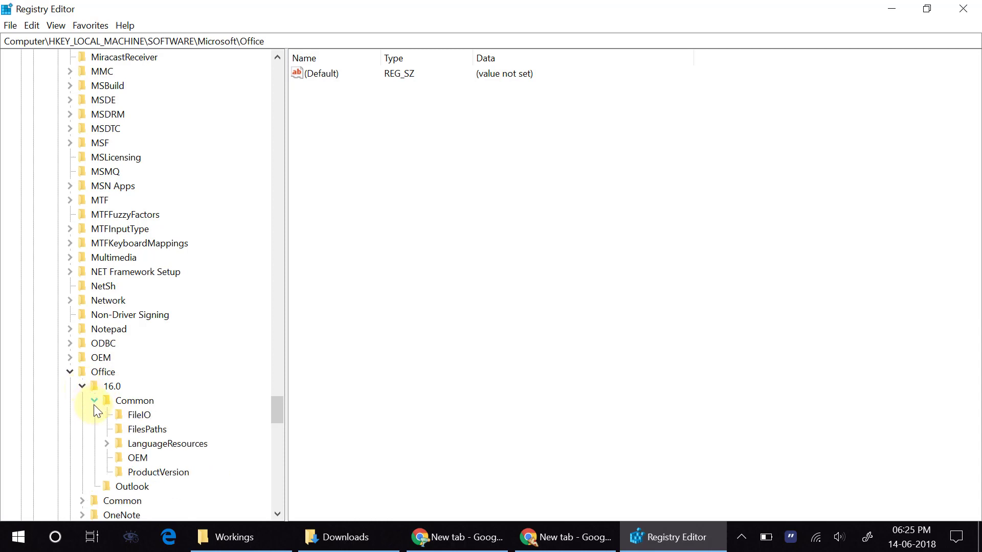
Step: Export the WOW6432Node OEM key to a backup file named OEM2
click(138, 458)
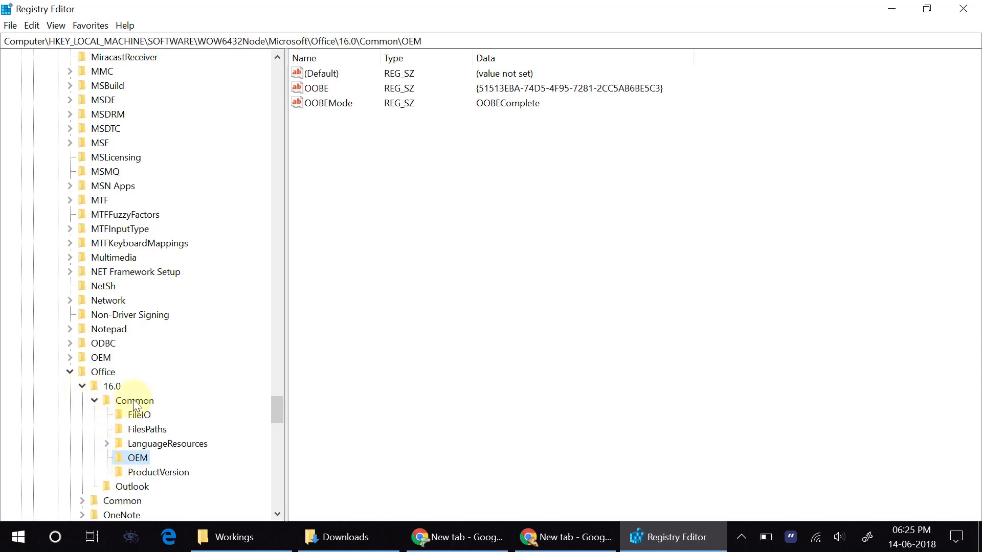
scroll(137, 430, down, 1)
right_click(138, 416)
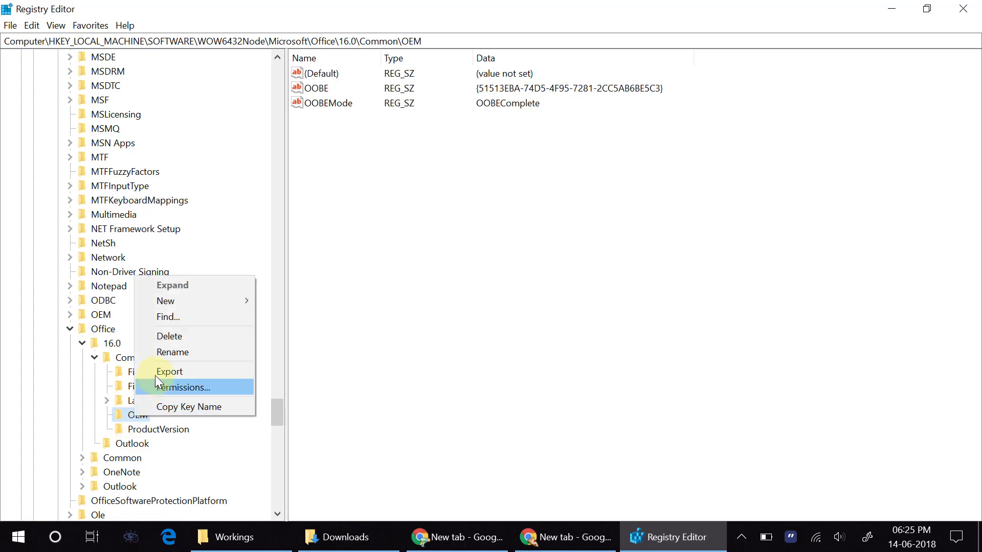
click(170, 371)
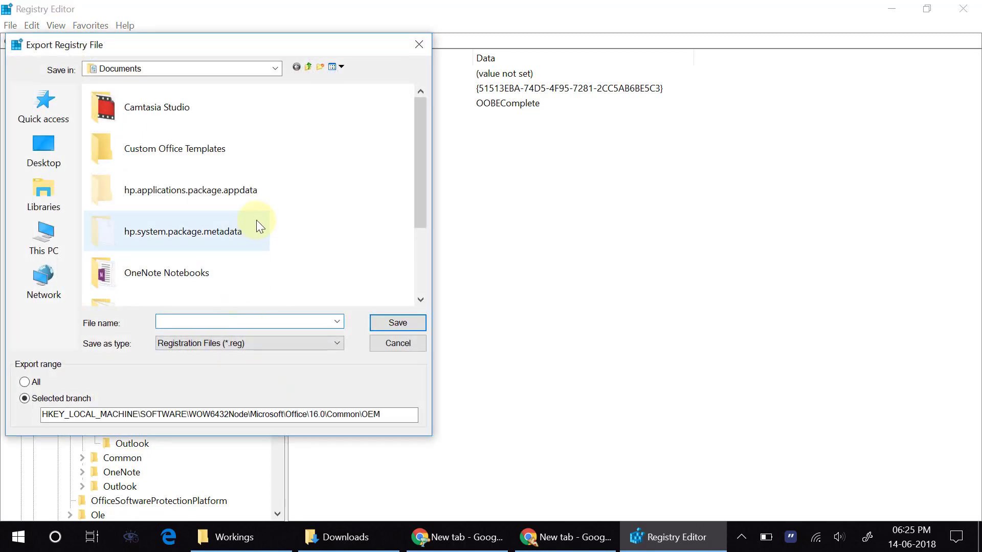
text(OEM2)
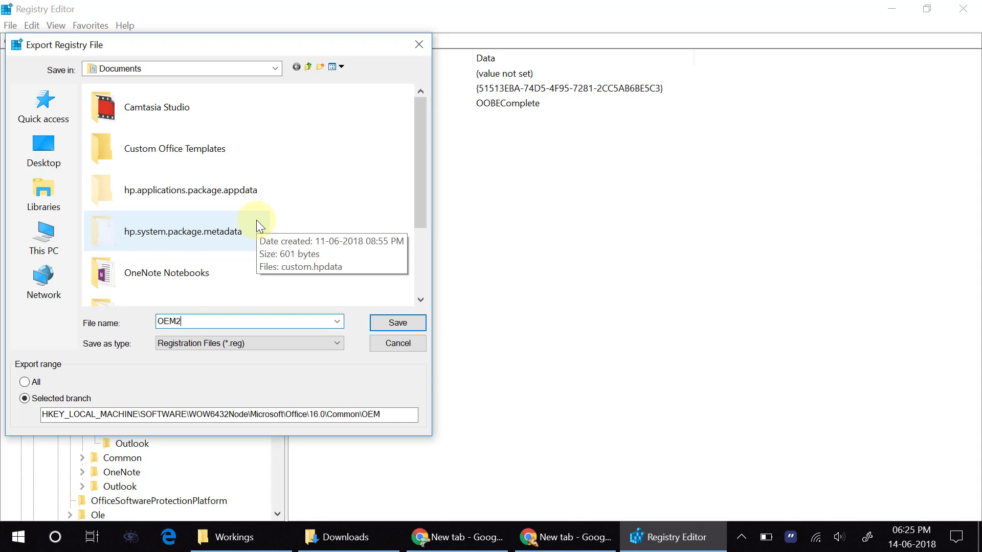
key(Return)
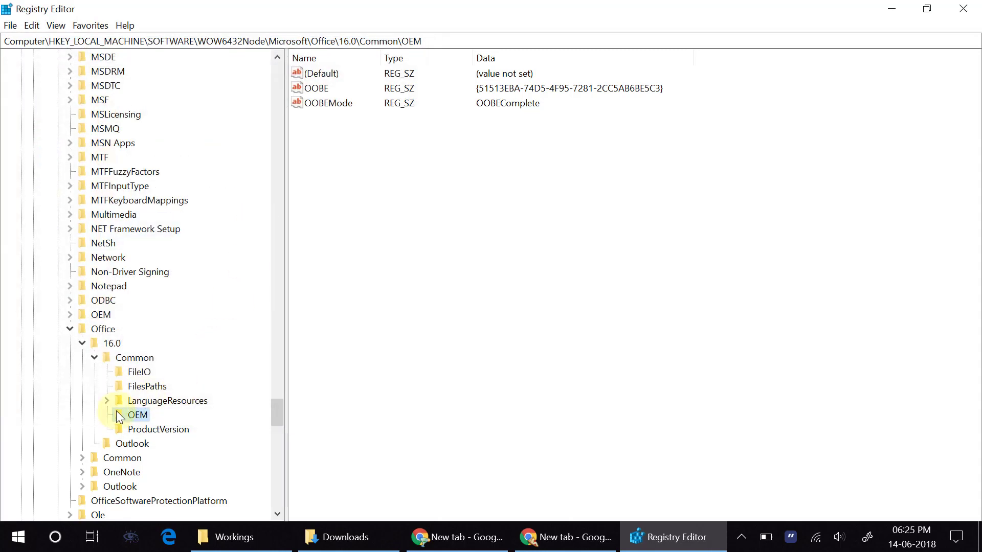
Step: Delete the WOW6432Node OEM key and confirm the deletion
right_click(128, 412)
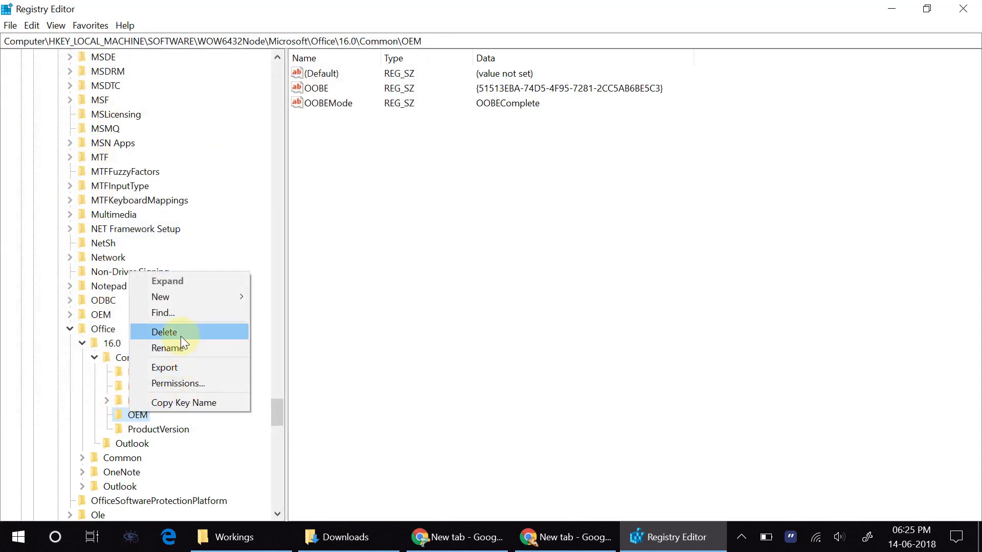
click(219, 331)
click(569, 265)
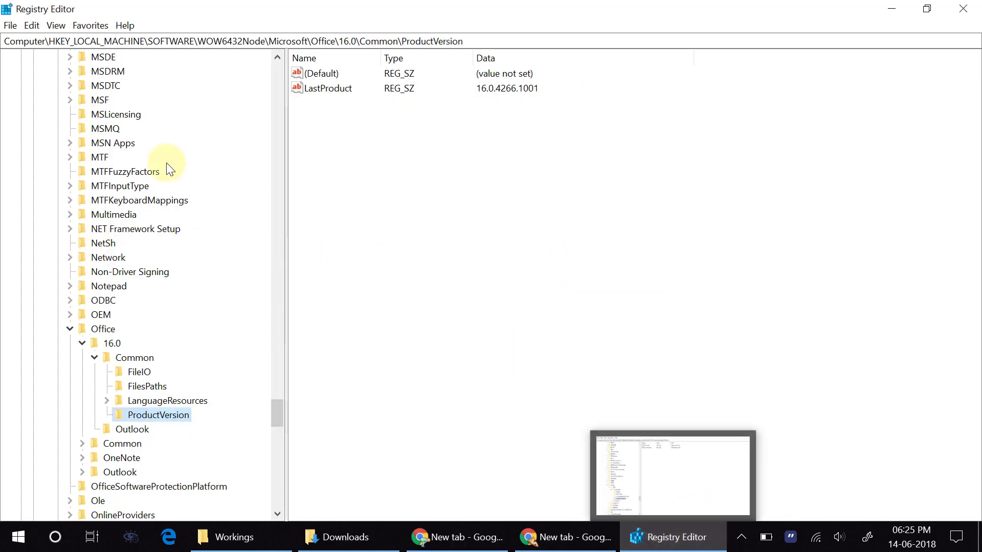
Step: Minimize Registry Editor, relaunch Word 2016, and view its Account page showing Product Activated
click(668, 537)
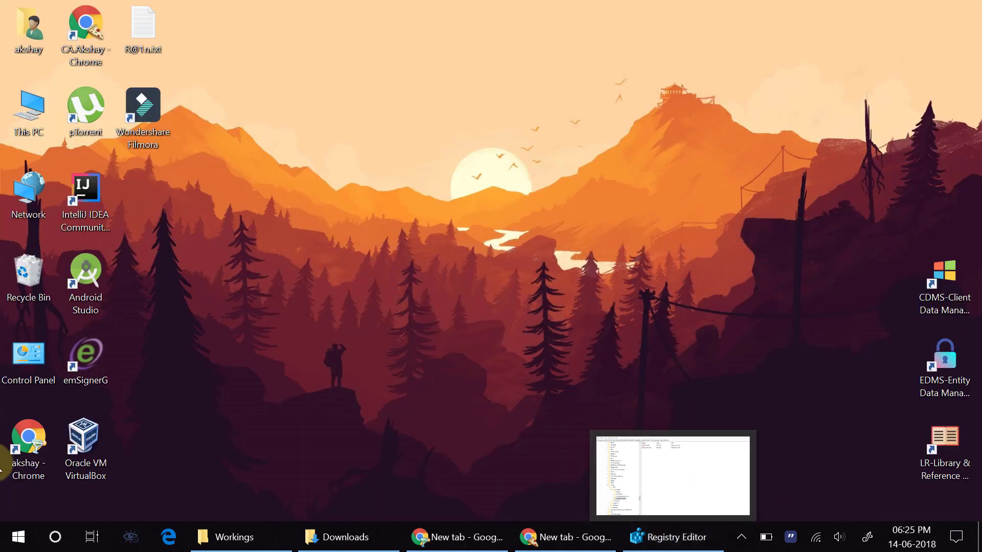
click(17, 537)
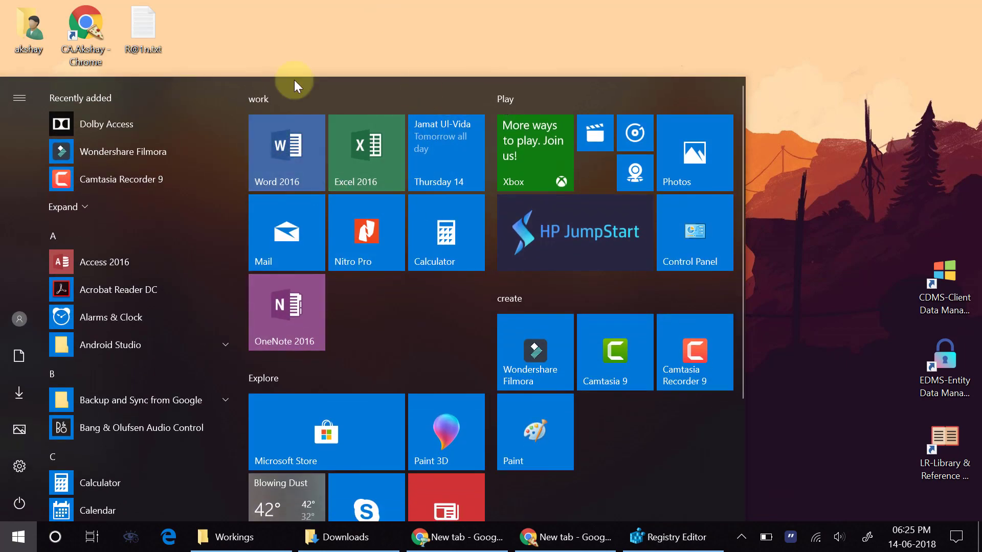
click(293, 161)
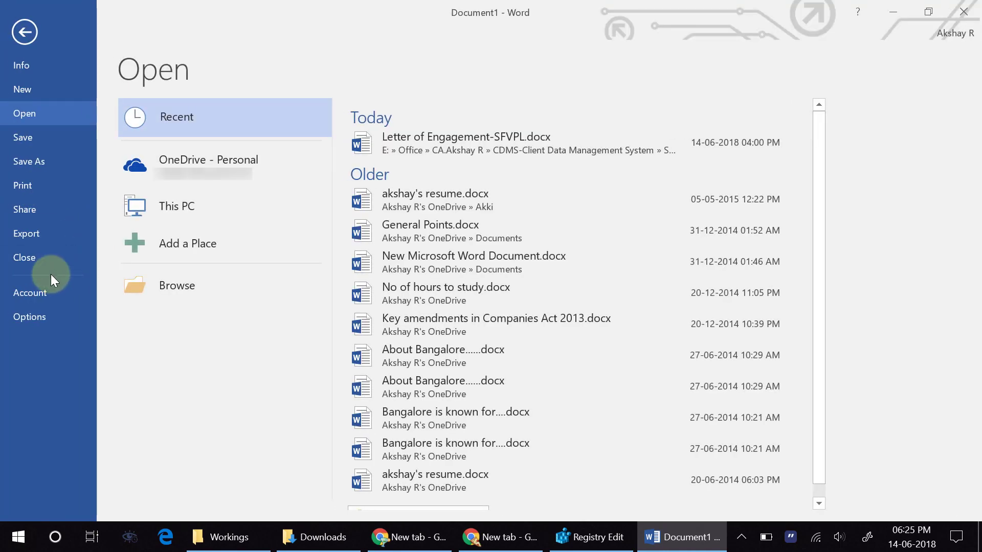
click(18, 293)
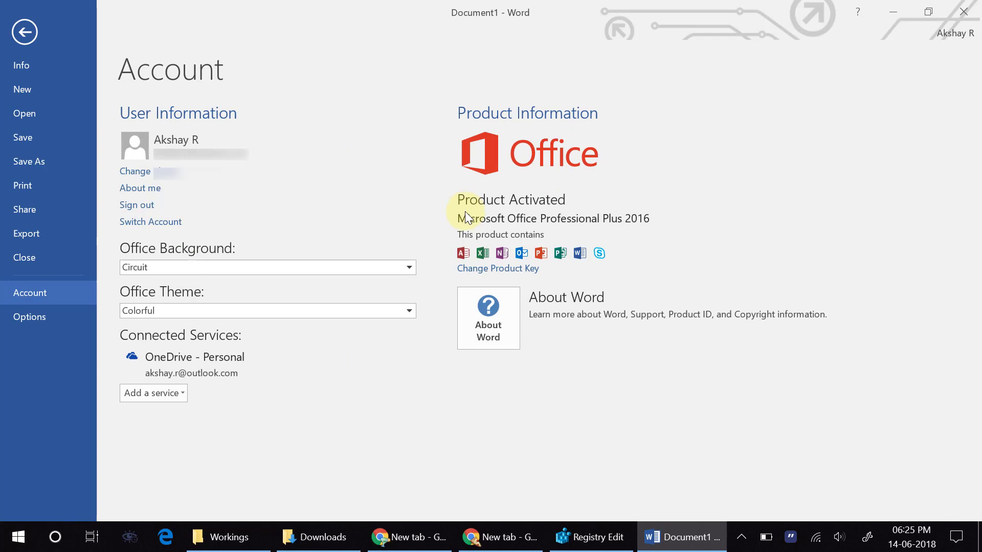